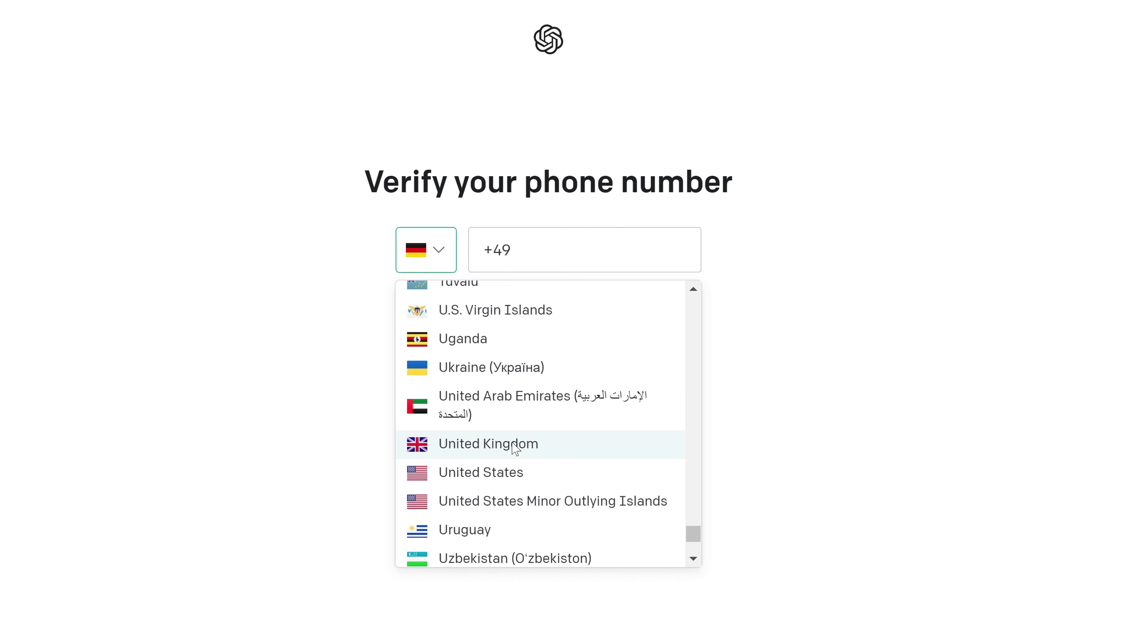
Set the verification country to United Kingdom and fill in the phone number copied from the pending SMSPool order
click(514, 448)
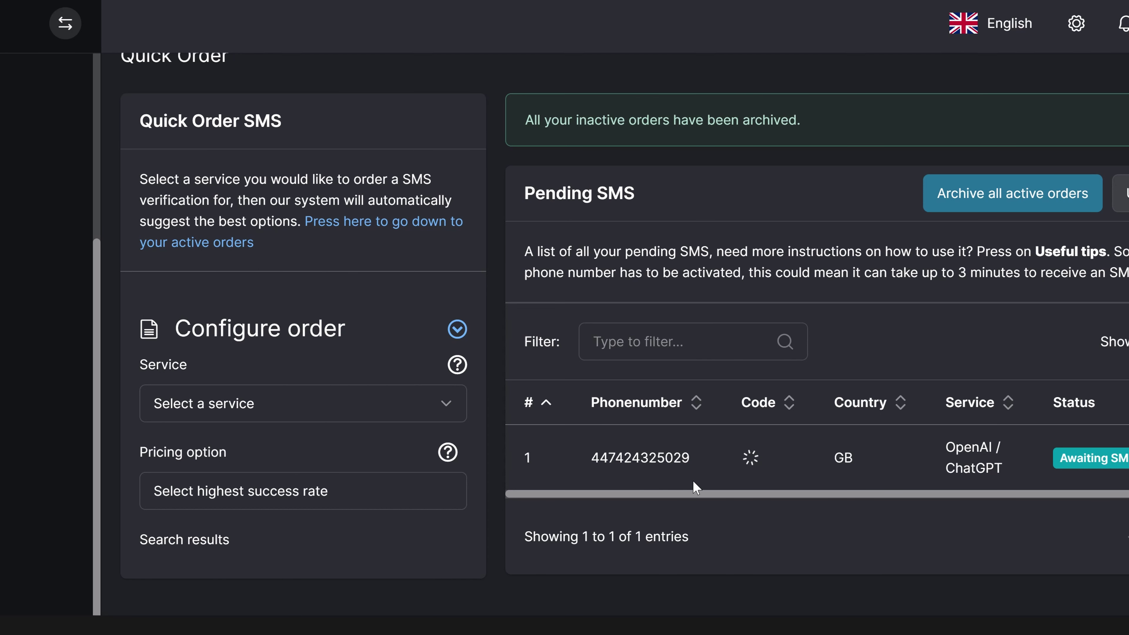
drag(690, 458, 585, 455)
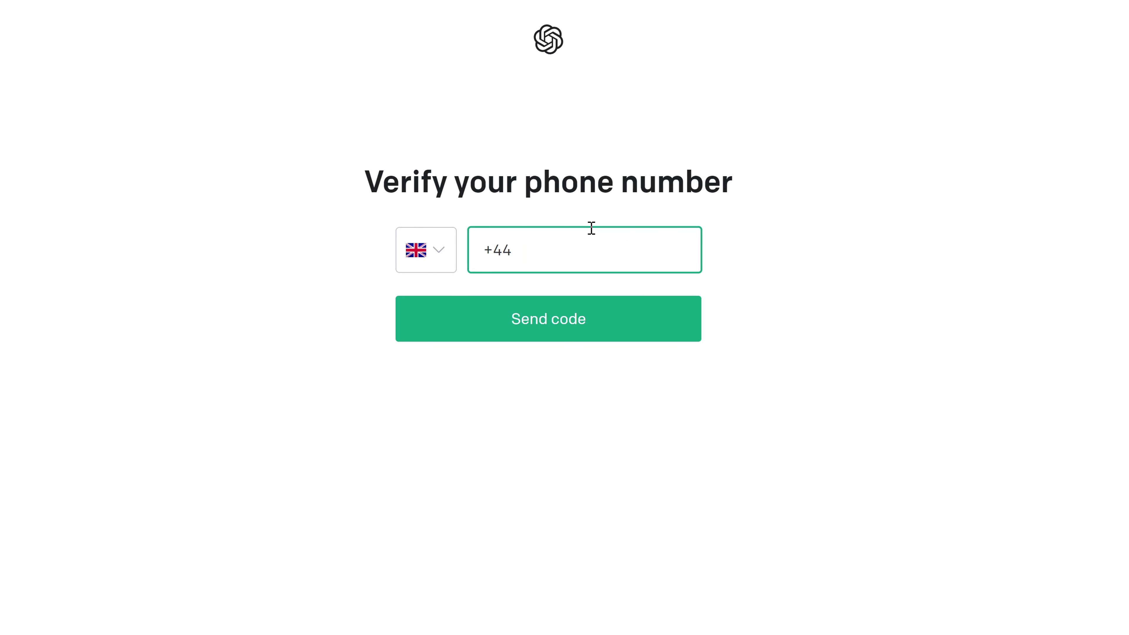
key(ctrl+v)
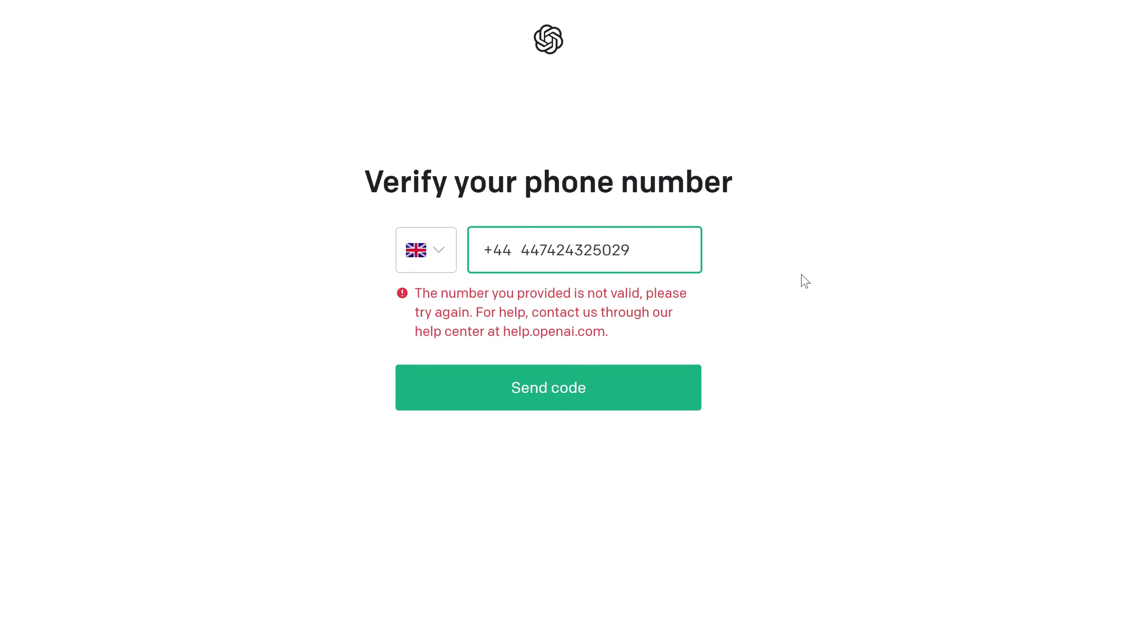
Remove the duplicated country code 44 from the start of the entered phone number and request the verification code
key(Home)
key(Delete)
key(Delete)
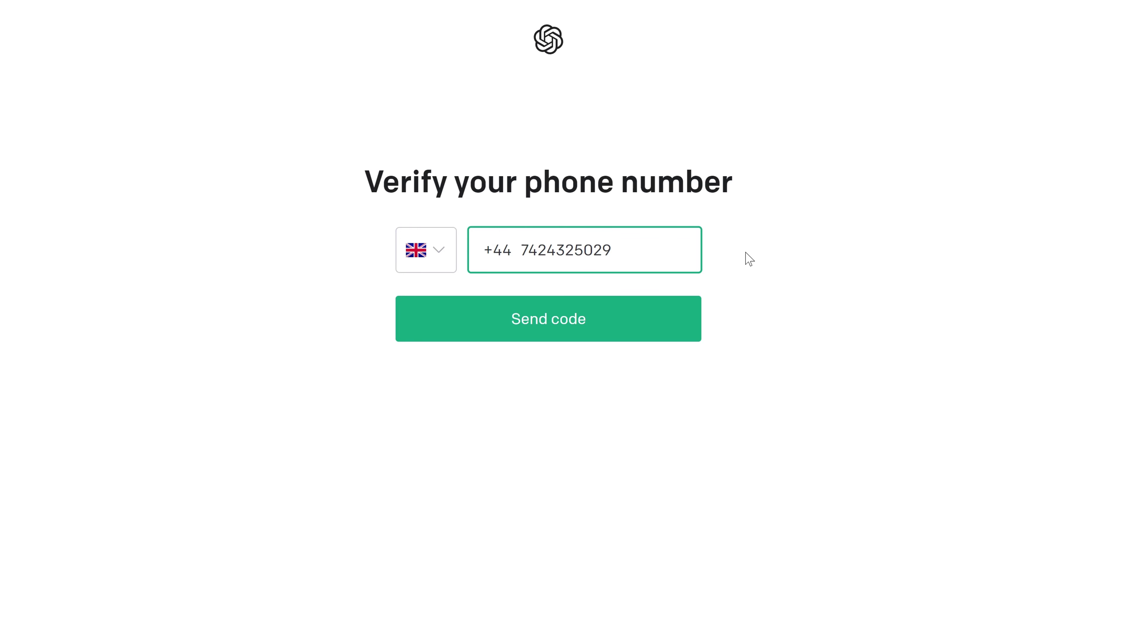
click(576, 323)
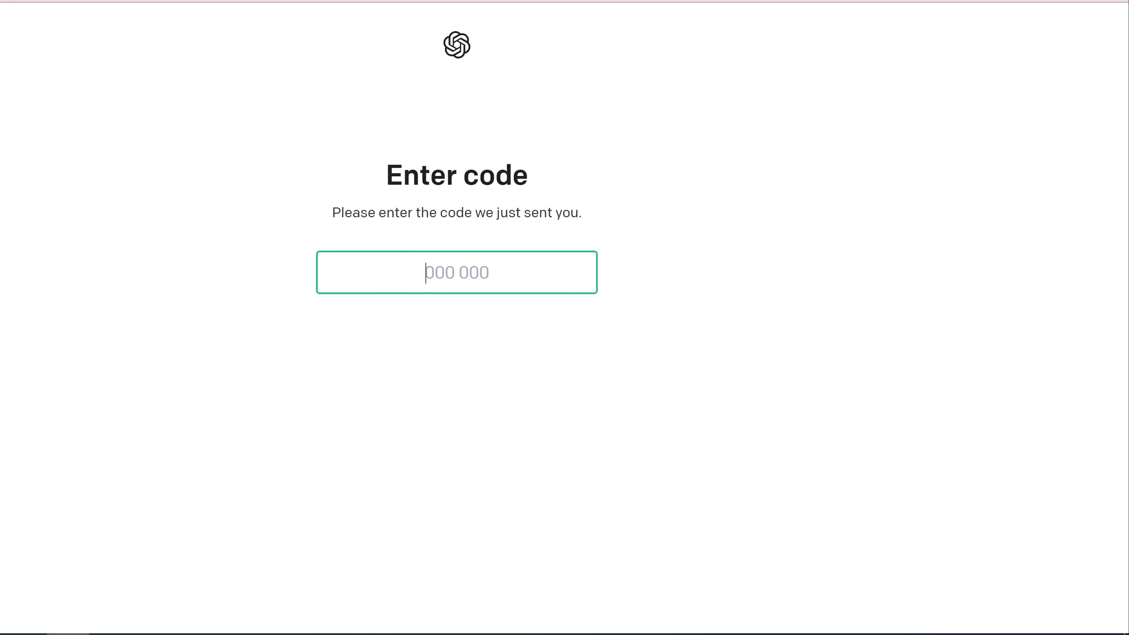
Switch to SMSPool, reload the Quick Order page and copy the verification code received for the OpenAI / ChatGPT order
key(ctrl+Tab)
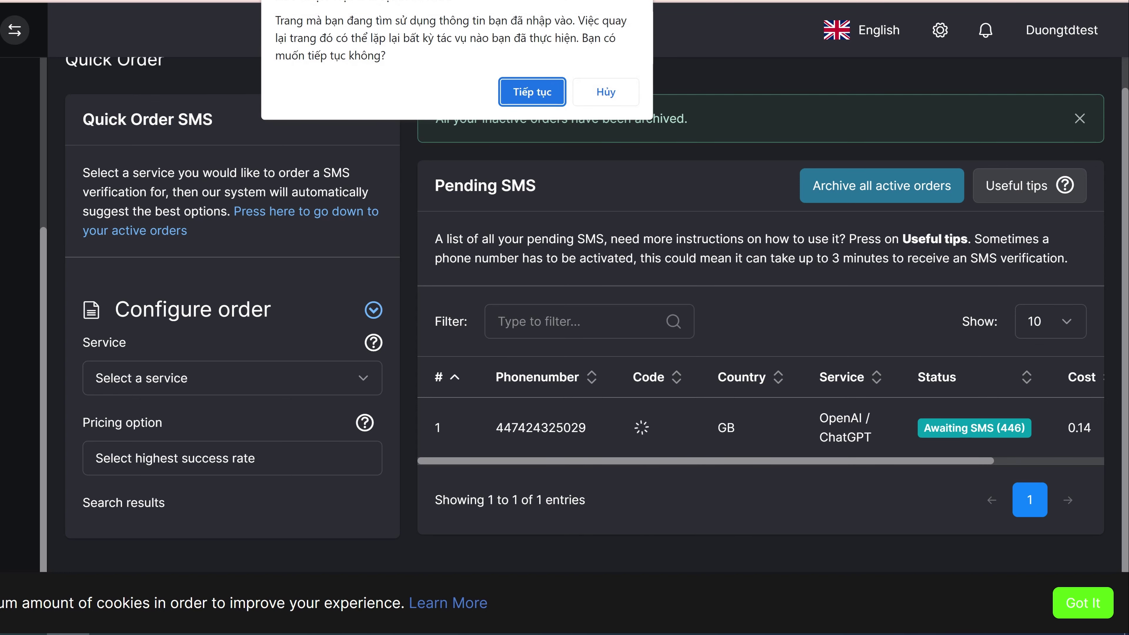
click(547, 96)
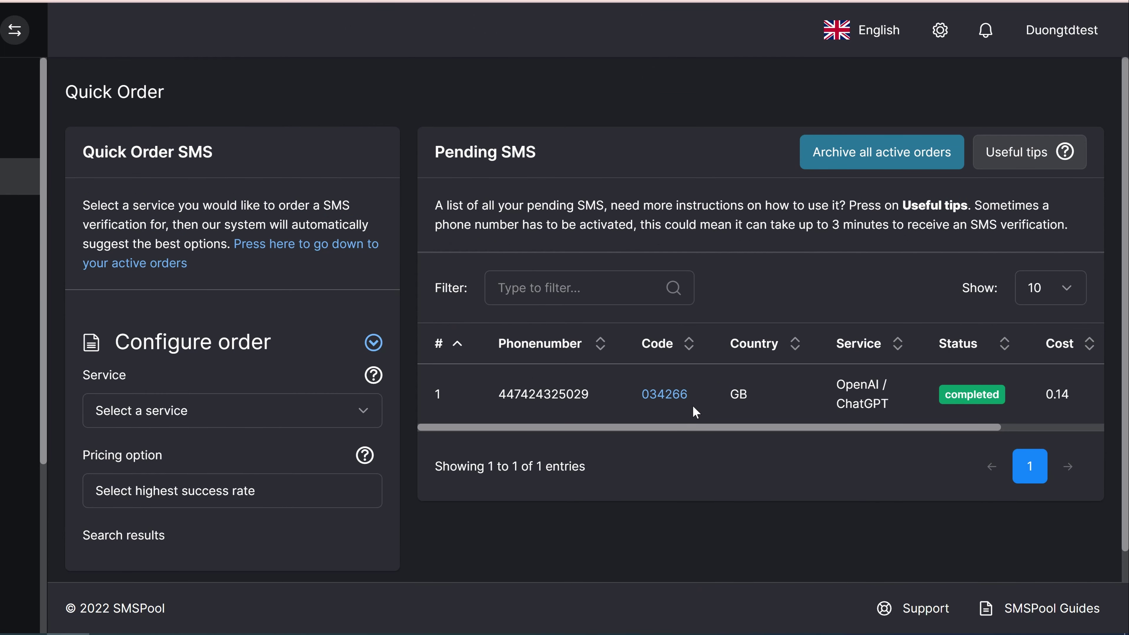
drag(692, 396, 645, 397)
key(ctrl+c)
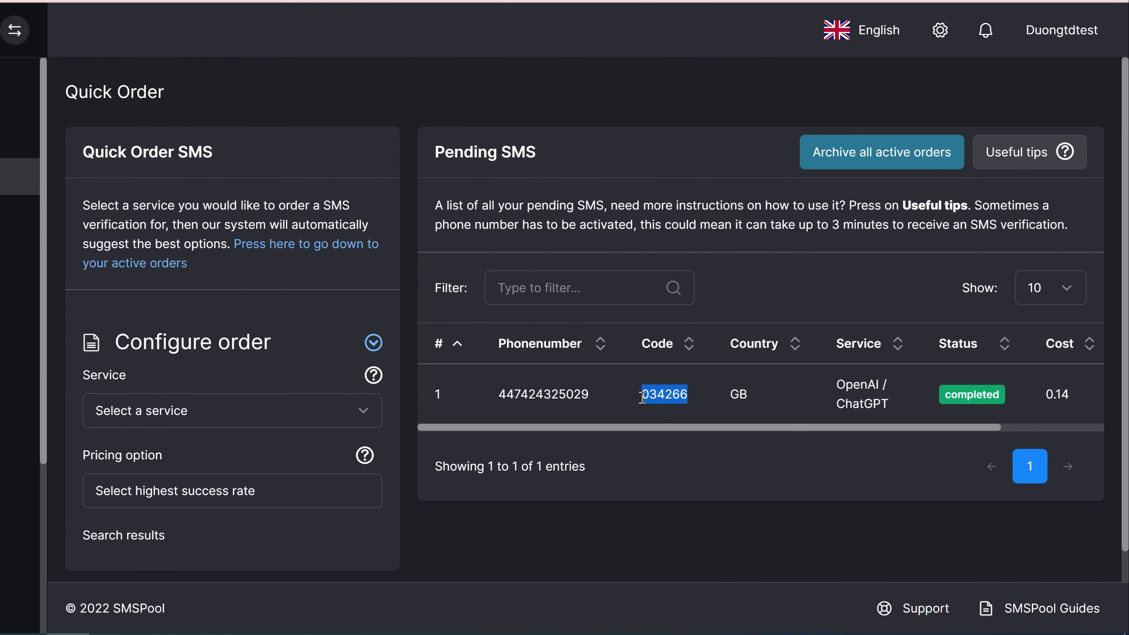
Return to the OpenAI verification page and paste the copied verification code into the code field
key(ctrl+Tab)
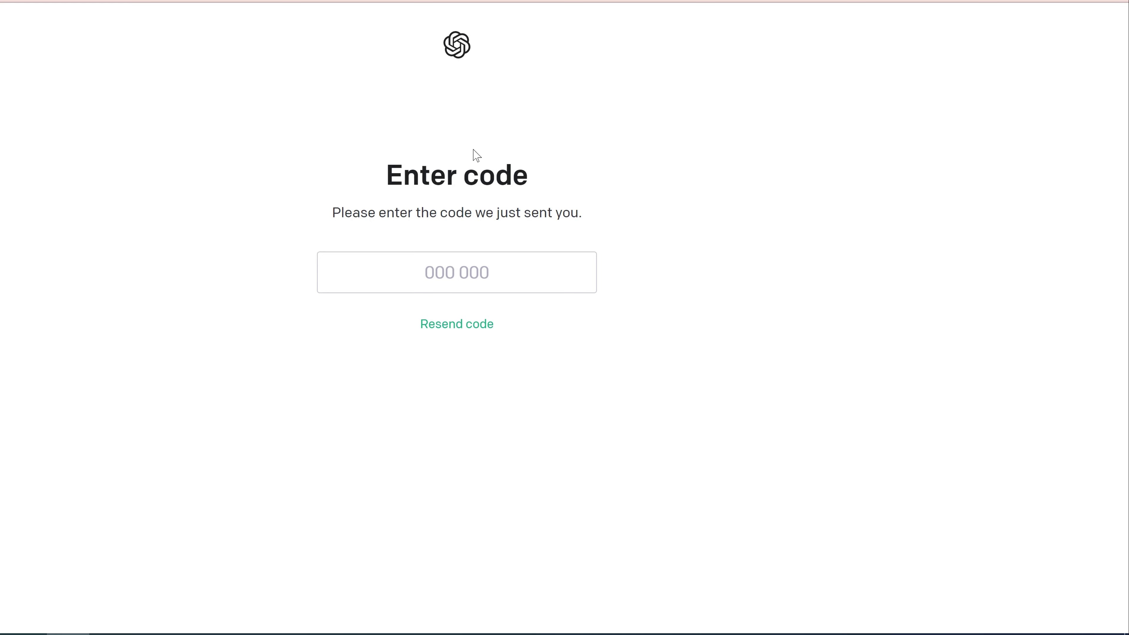
click(459, 273)
key(ctrl+v)
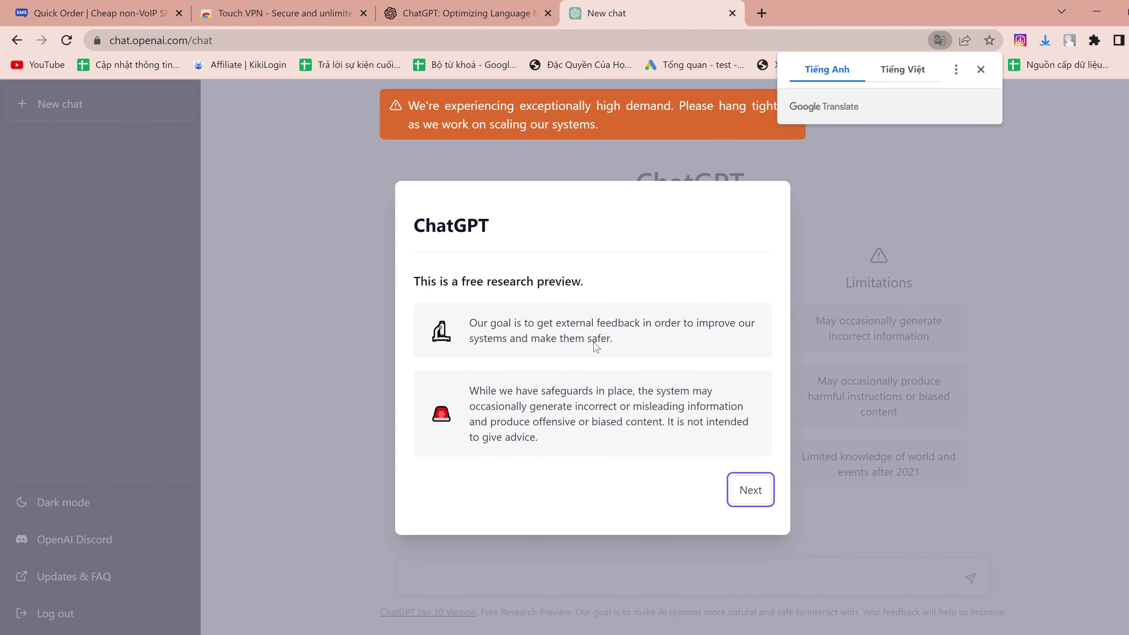
Dismiss the Google Translate popup and go through ChatGPT's introductory messages until they are completed
click(981, 69)
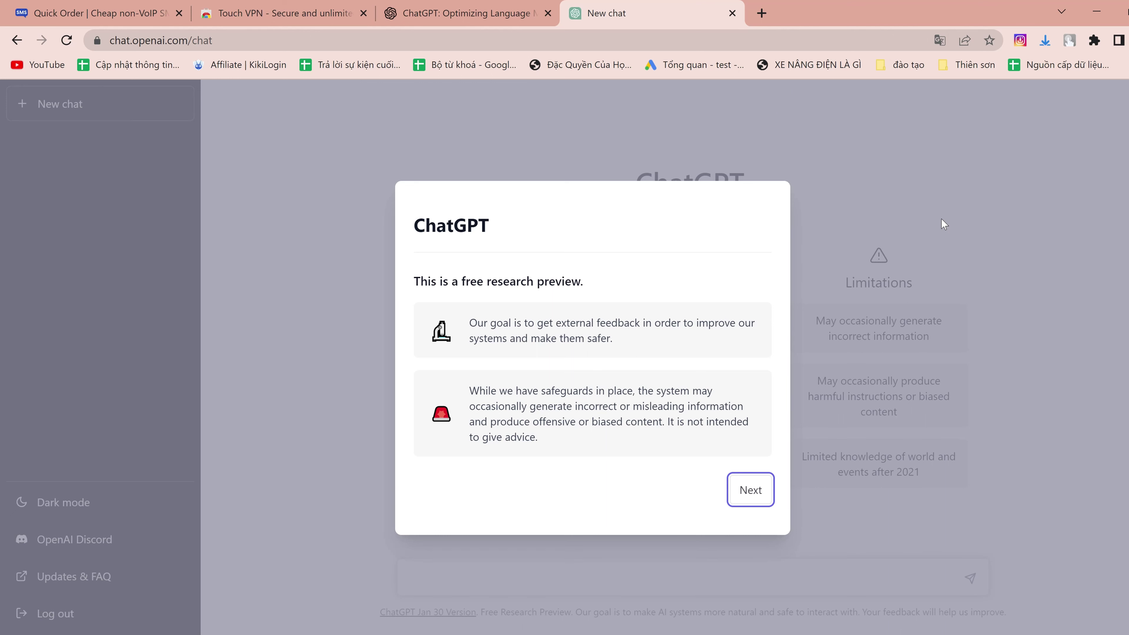
click(763, 497)
click(759, 487)
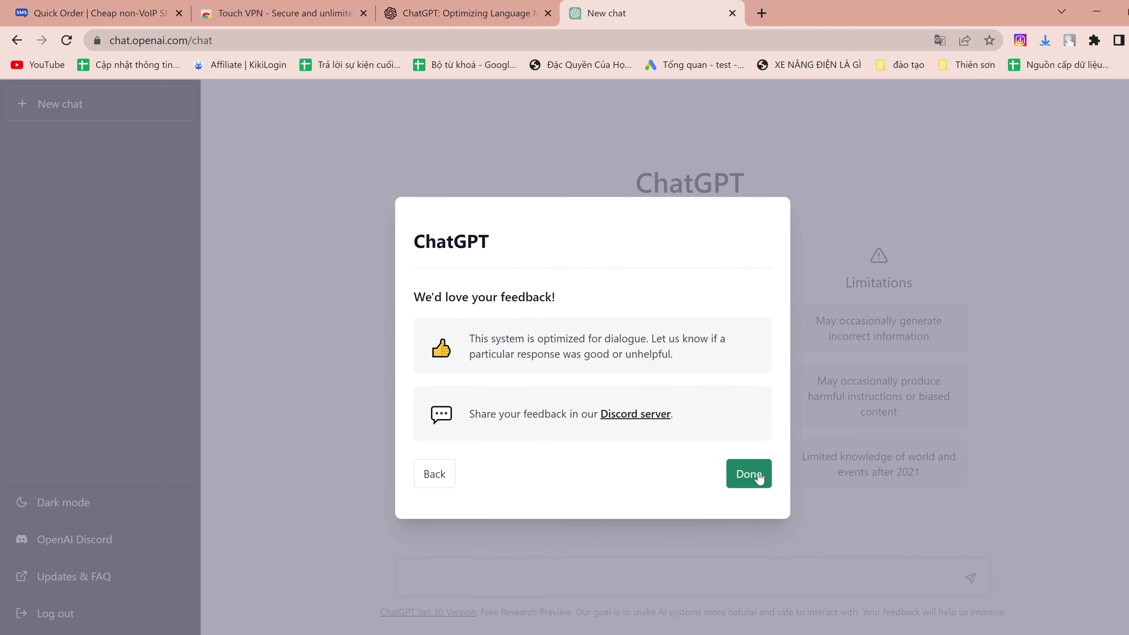
click(759, 484)
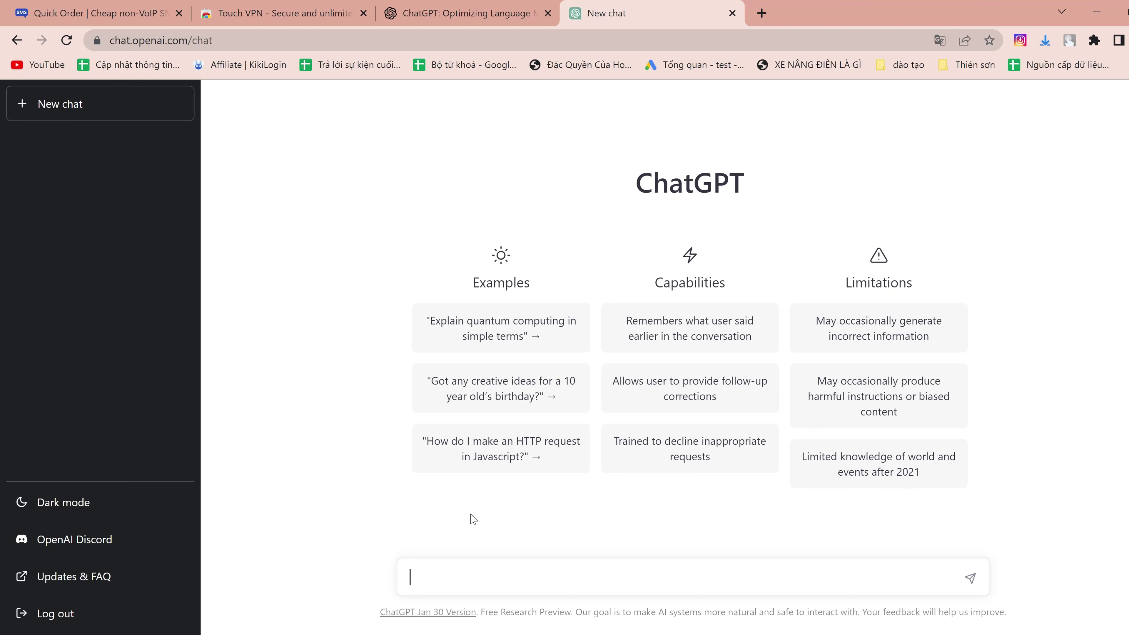
Ask ChatGPT "Kênh youtube Tự học đồ hoạ nói về chủ đề gì"
text(Kênh youtube Tuhocdohoa)
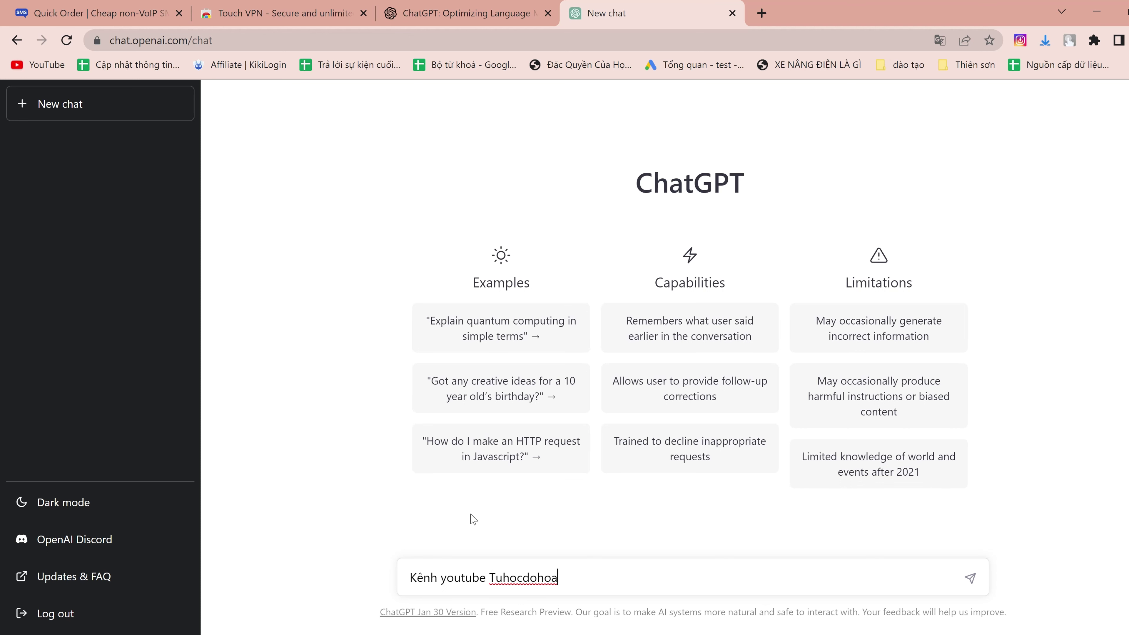
key(BackSpace)
key(BackSpace)
key(BackSpace)
key(BackSpace)
key(BackSpace)
key(BackSpace)
key(BackSpace)
key(BackSpace)
key(BackSpace)
text(ự học đồ hoạ nói)
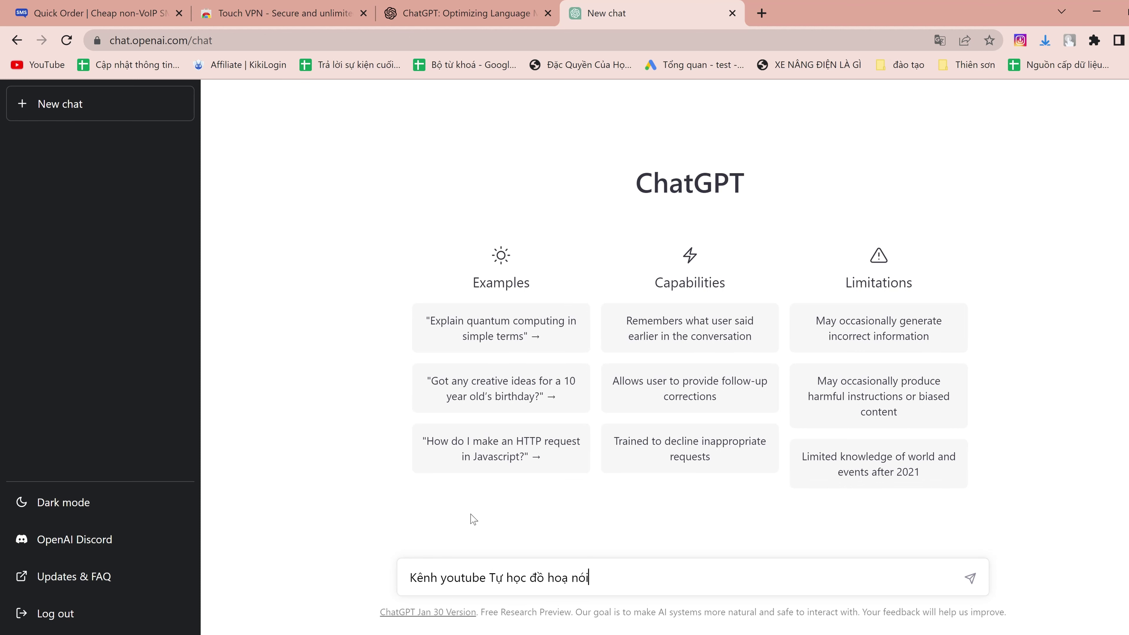
text( về chủ đề gì)
key(Return)
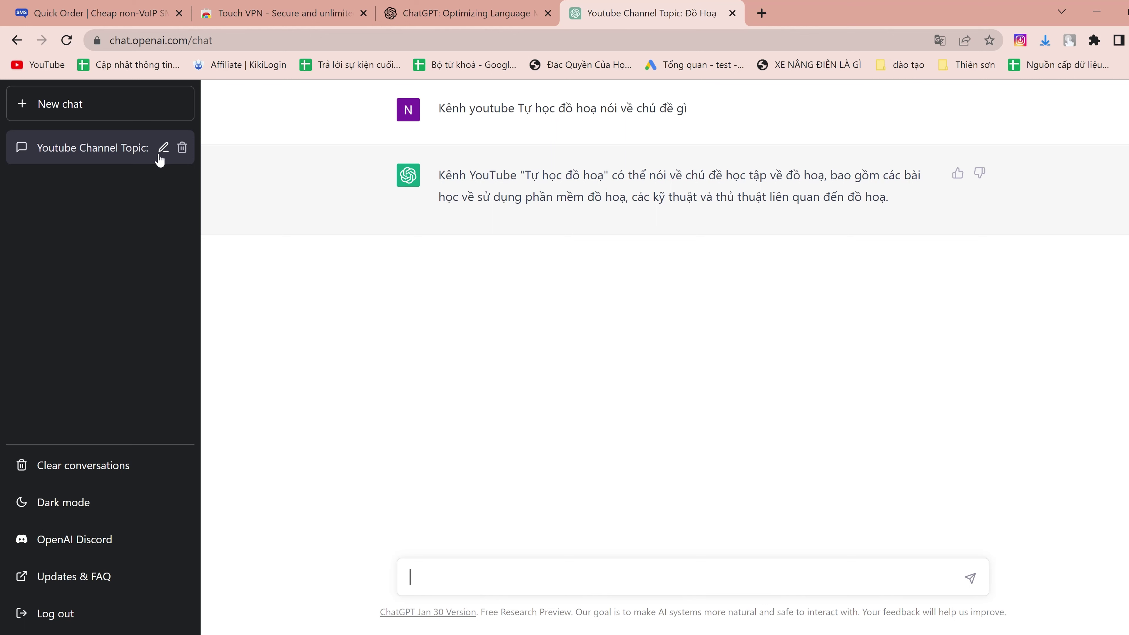
Start a new chat and ask ChatGPT "Cách nấu ăn ngon"
click(71, 112)
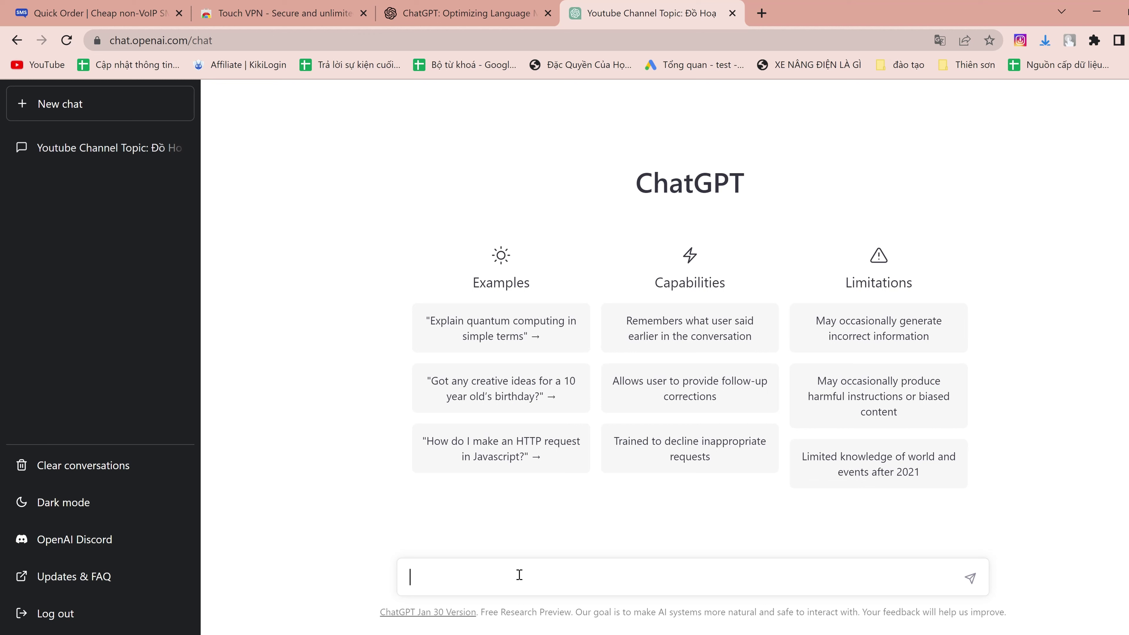
text(CÁch)
key(BackSpace)
key(BackSpace)
key(BackSpace)
key(BackSpace)
text(ach nấu ăn ngon)
key(Return)
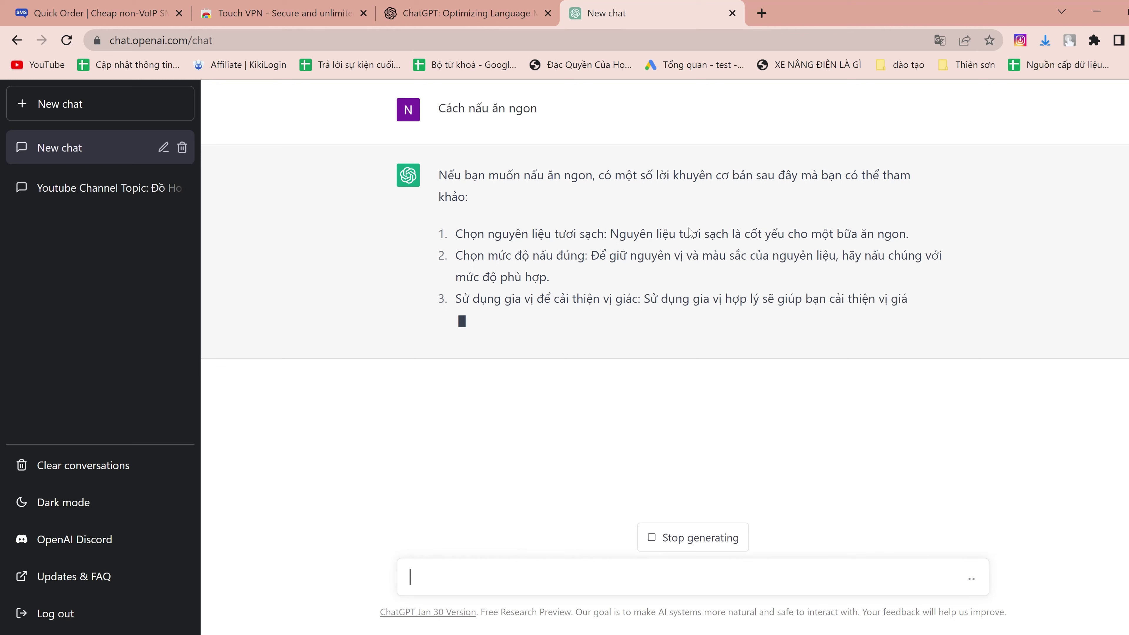
click(95, 13)
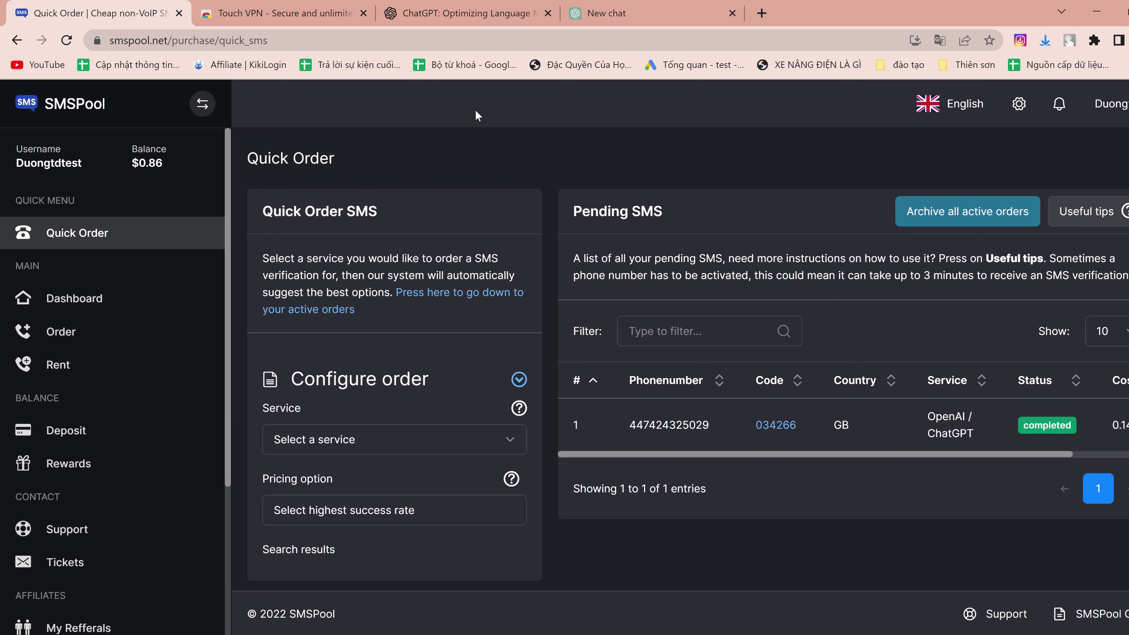
click(467, 13)
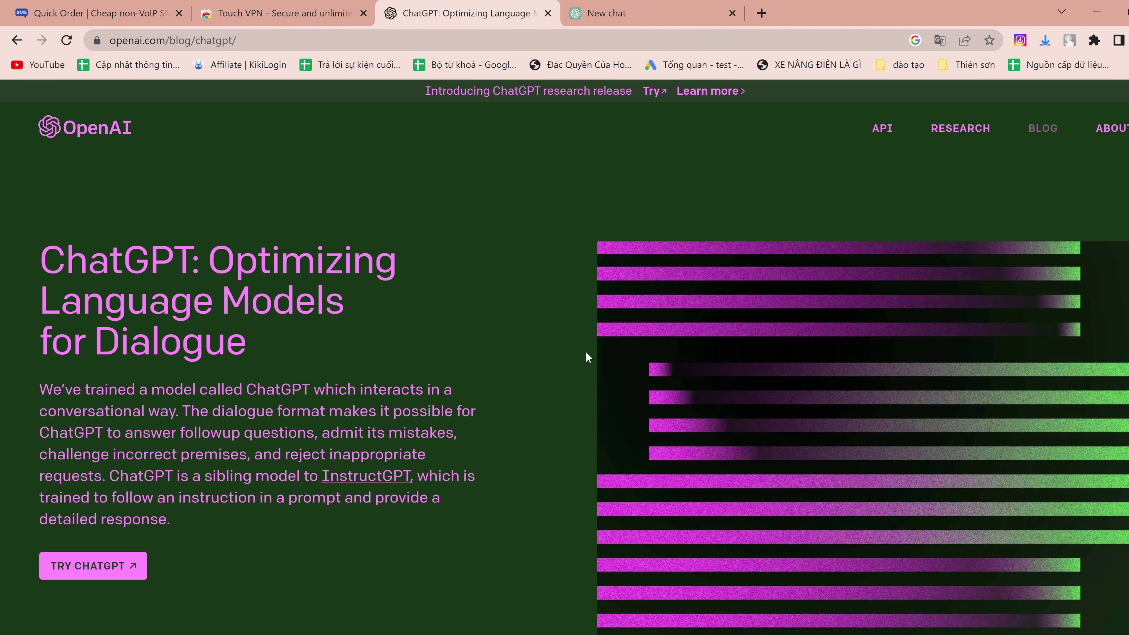
click(617, 13)
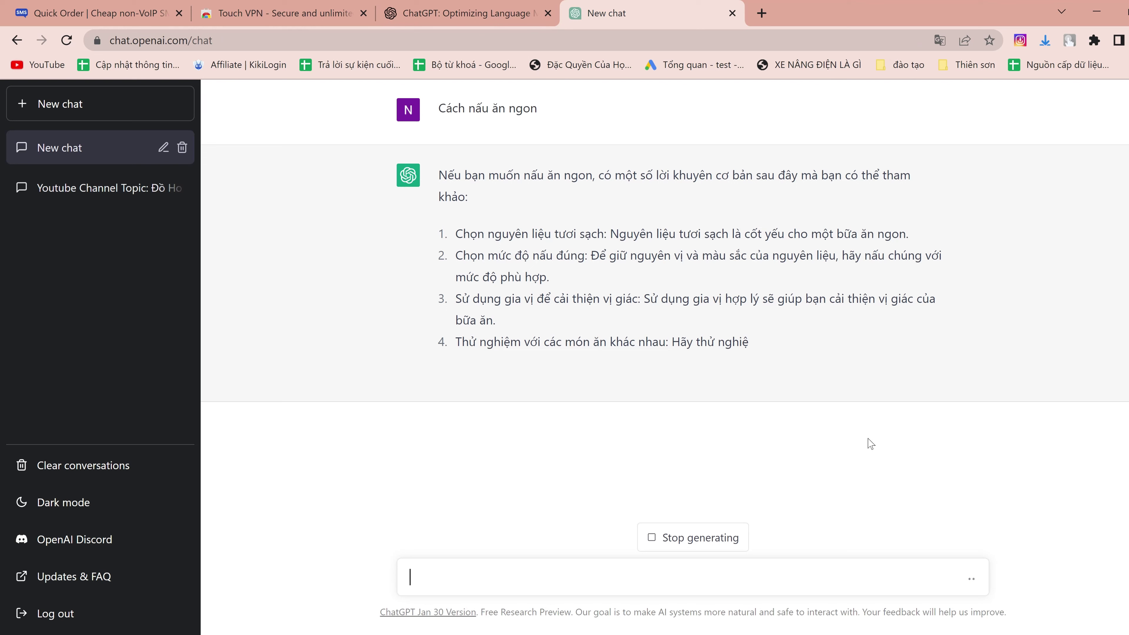